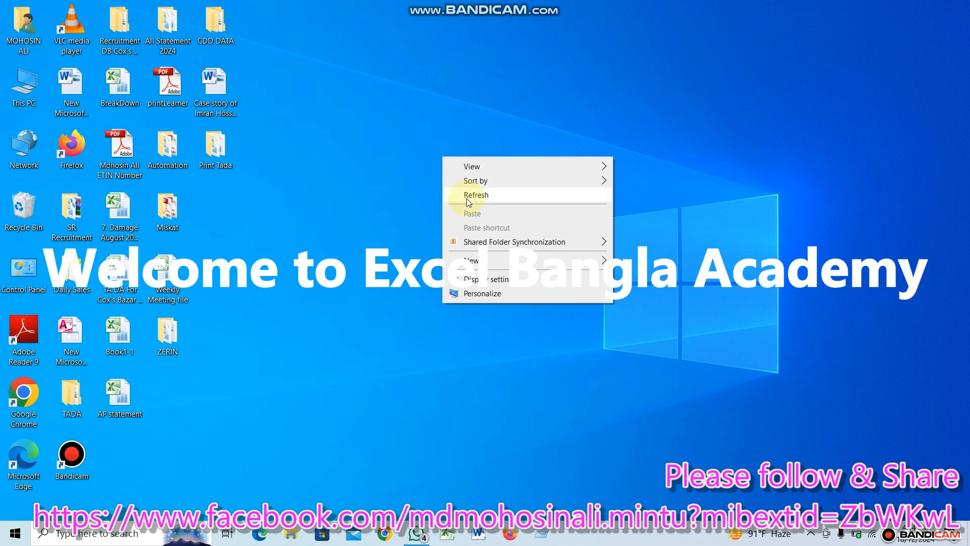
left_click(467, 197)
right_click(441, 169)
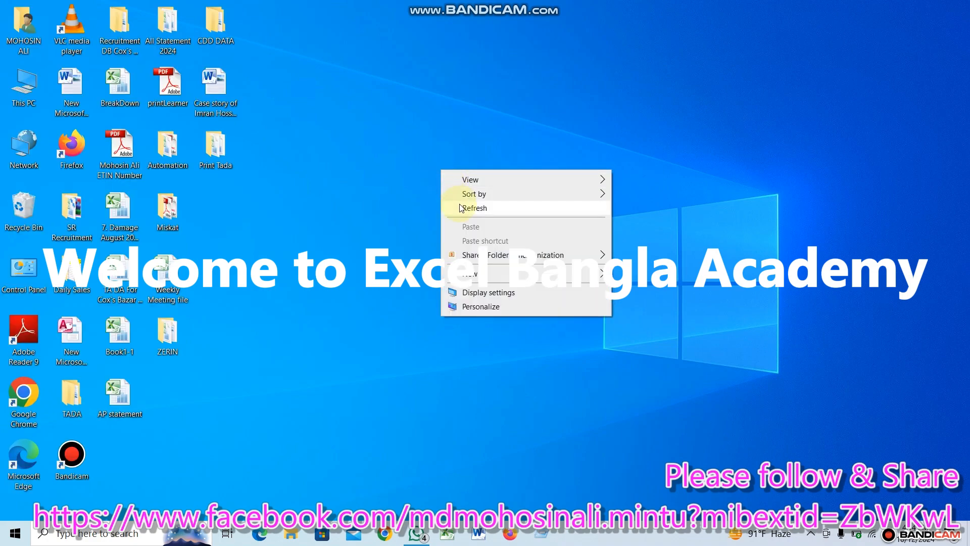
left_click(460, 208)
right_click(435, 176)
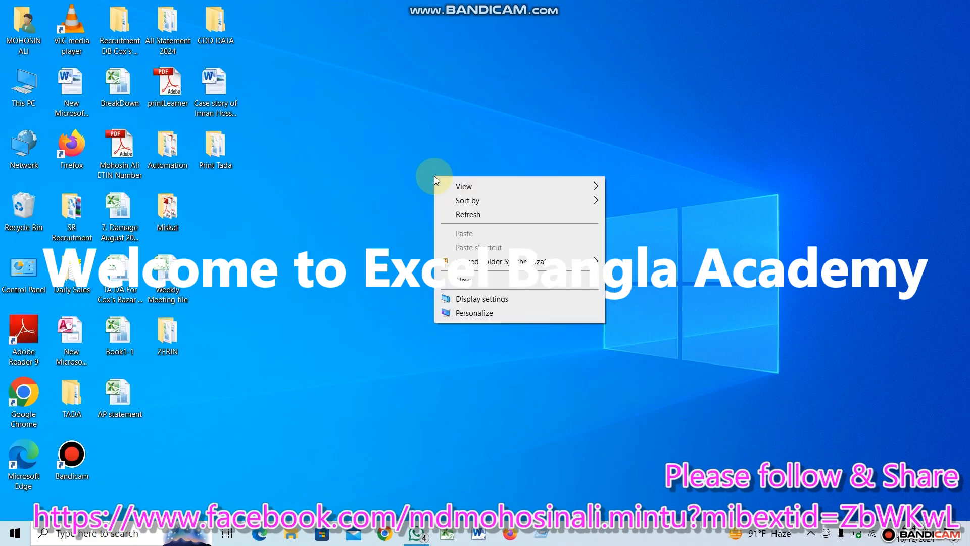
left_click(454, 212)
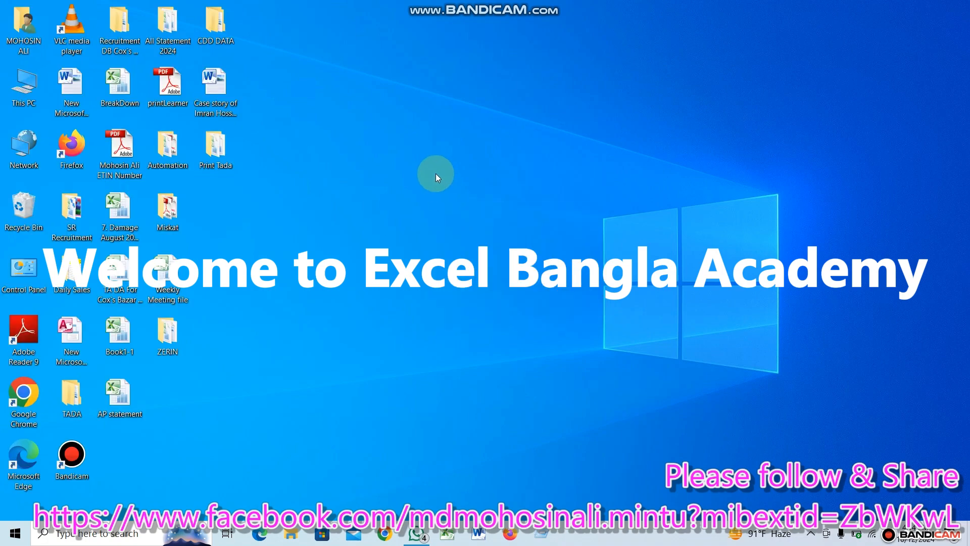
right_click(436, 173)
left_click(457, 213)
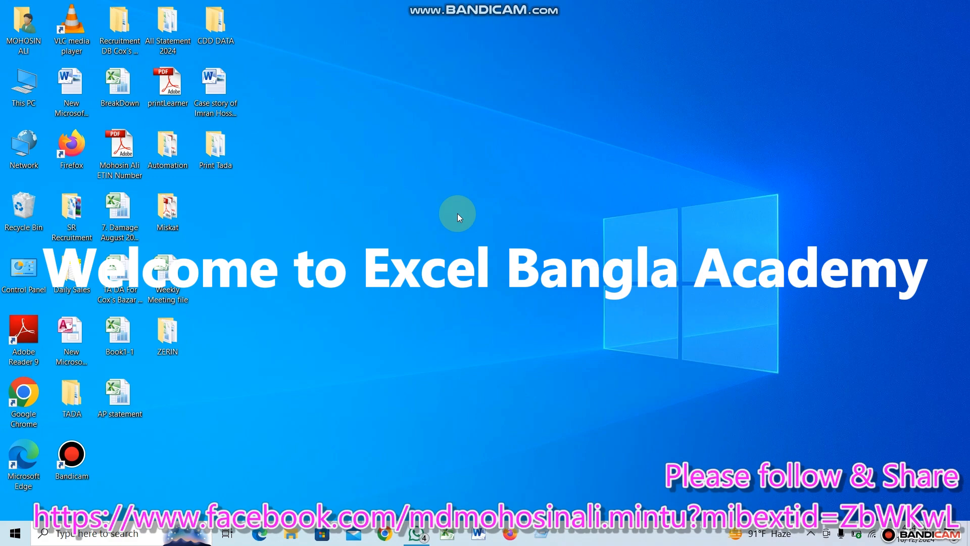
right_click(449, 177)
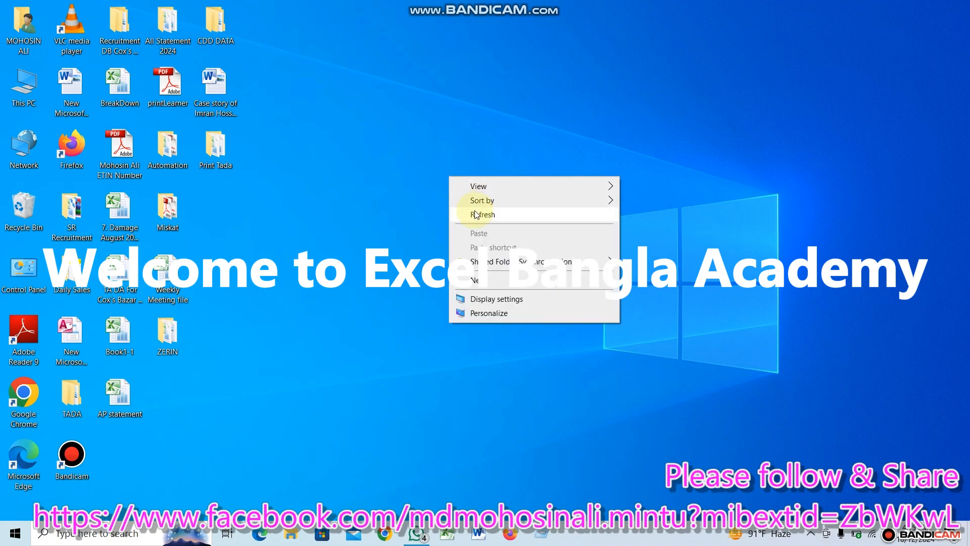
left_click(476, 214)
right_click(452, 170)
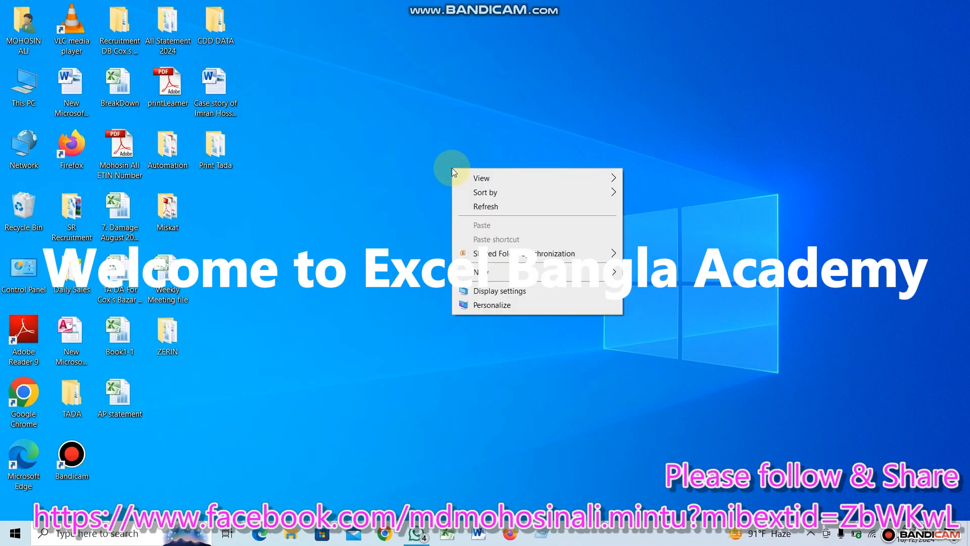
left_click(476, 208)
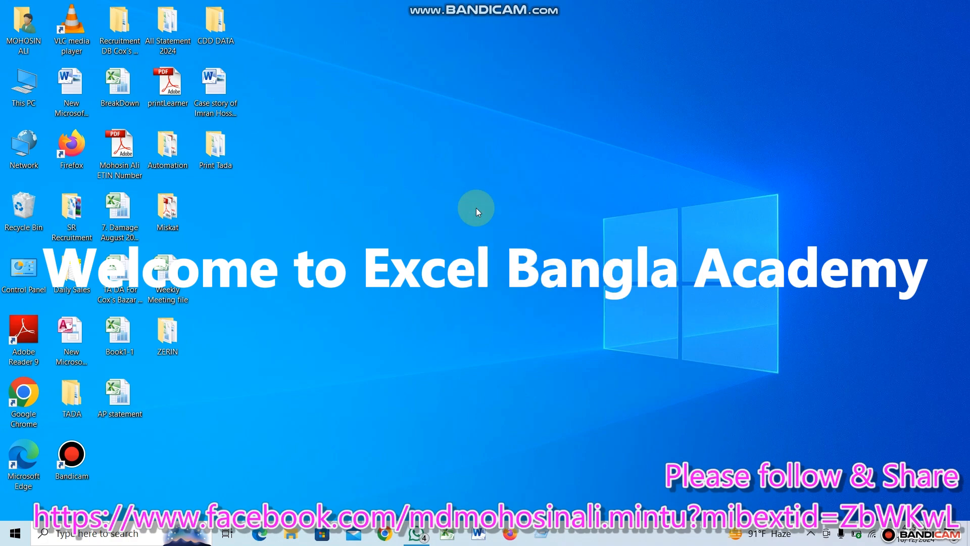
right_click(469, 139)
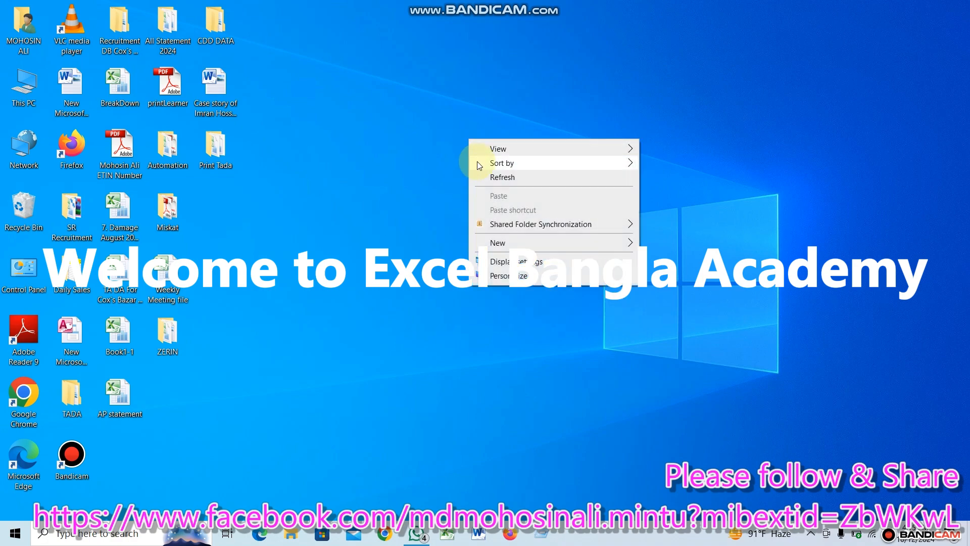
left_click(484, 179)
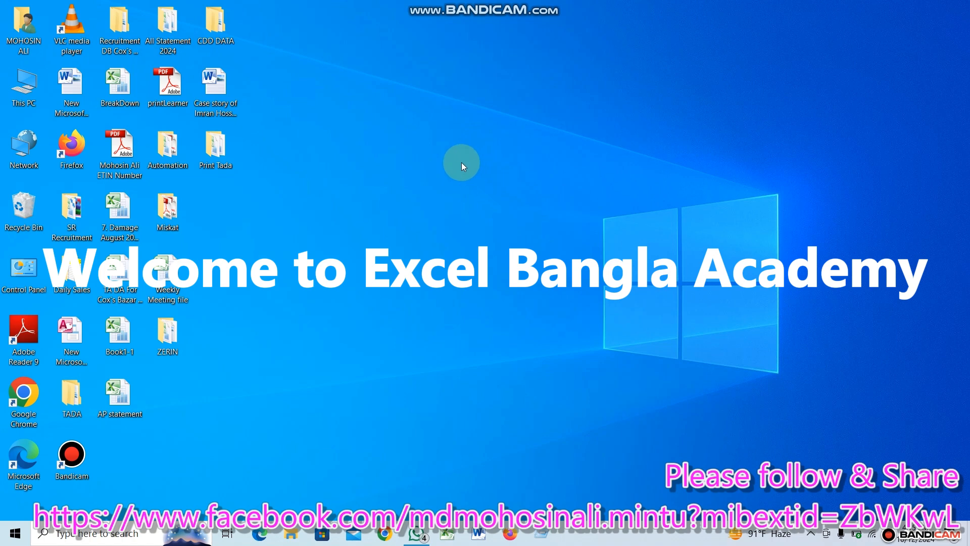
right_click(461, 163)
left_click(488, 200)
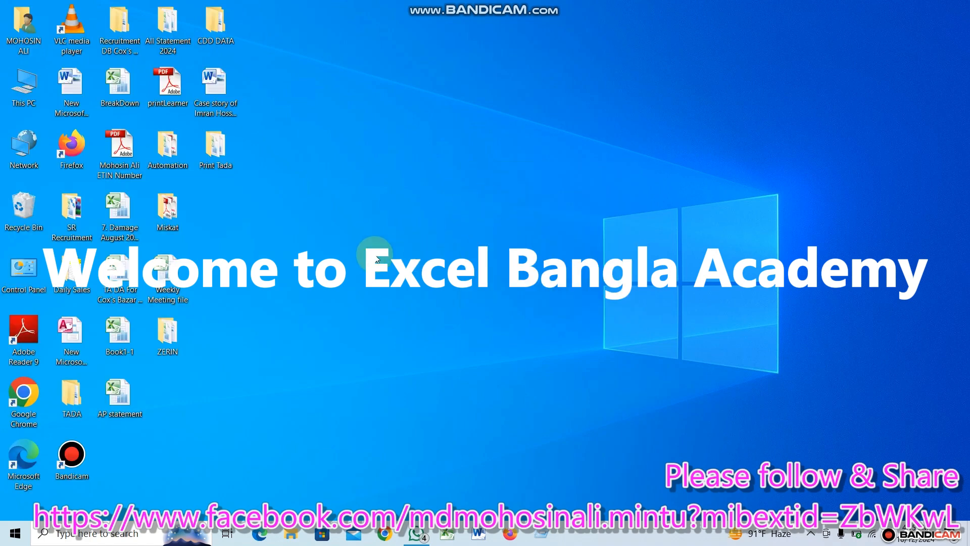
double_click(24, 100)
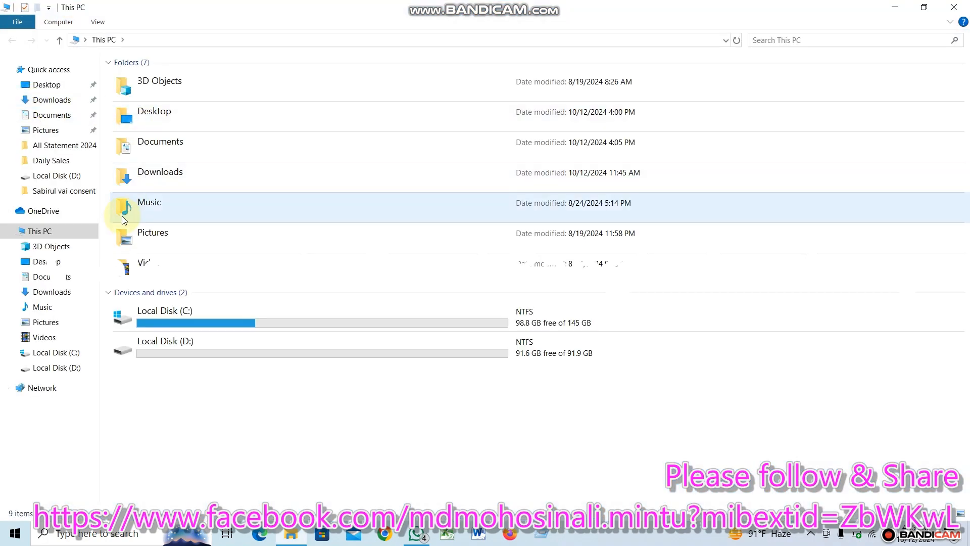
left_click(954, 7)
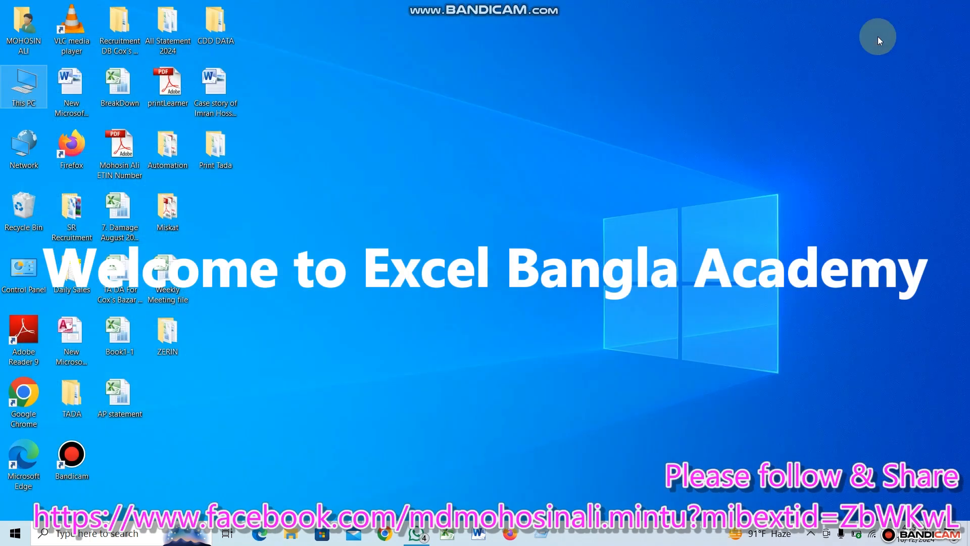
right_click(604, 142)
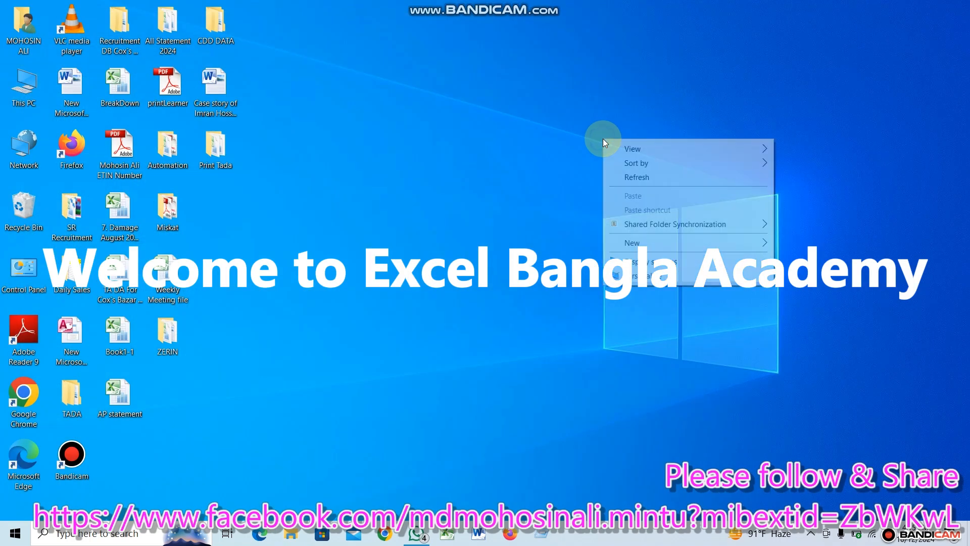
left_click(627, 182)
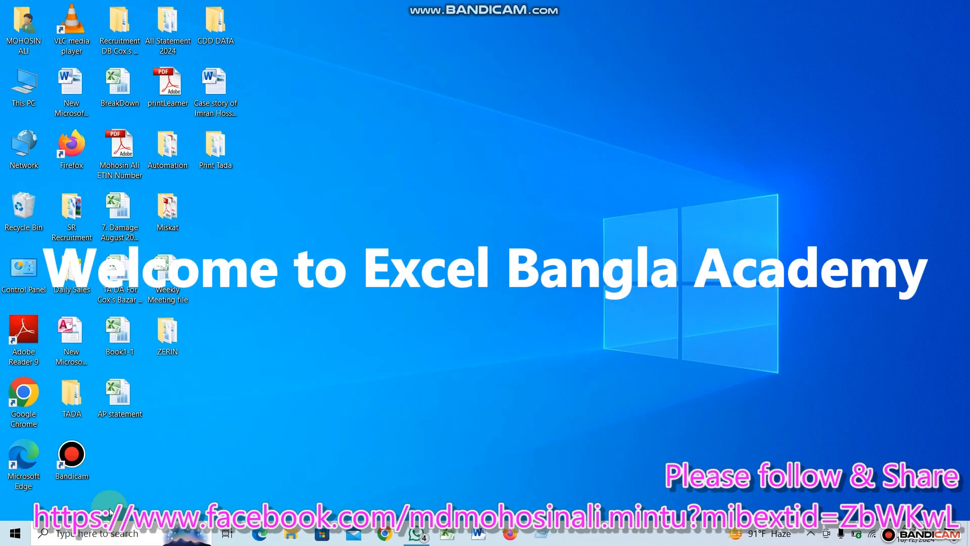
Find and launch Microsoft Excel 2010, then dismiss the activation wizard and the Insert cells dialog without inserting anything.
left_click(73, 537)
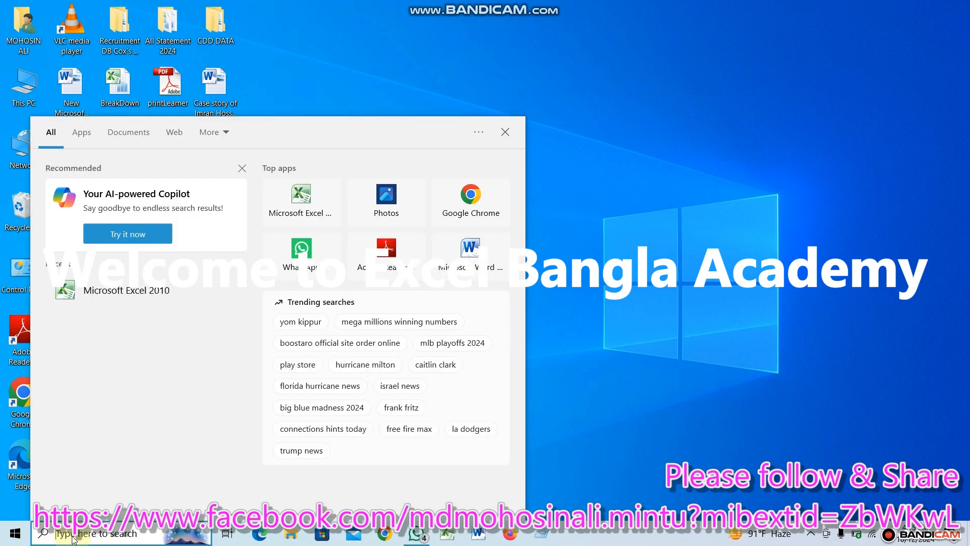
type("EX")
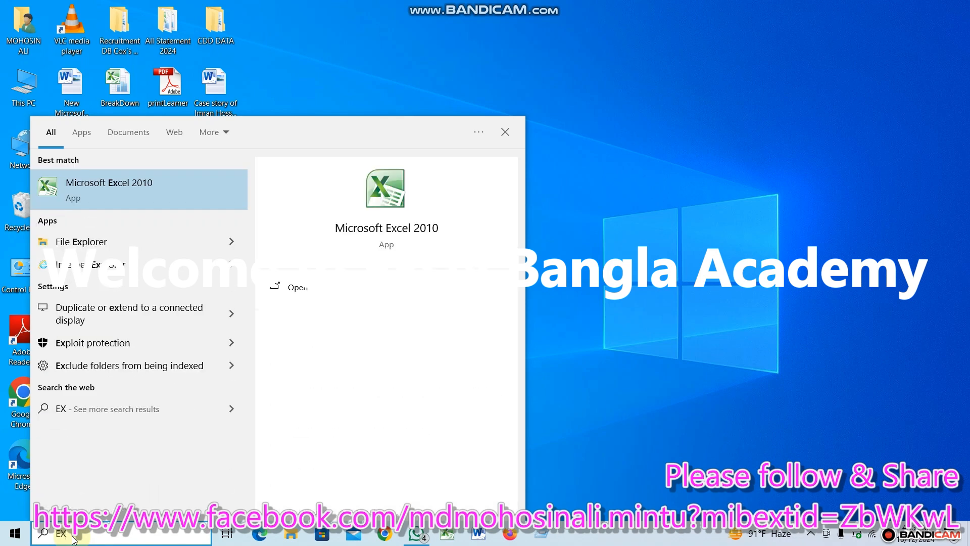
type("CE")
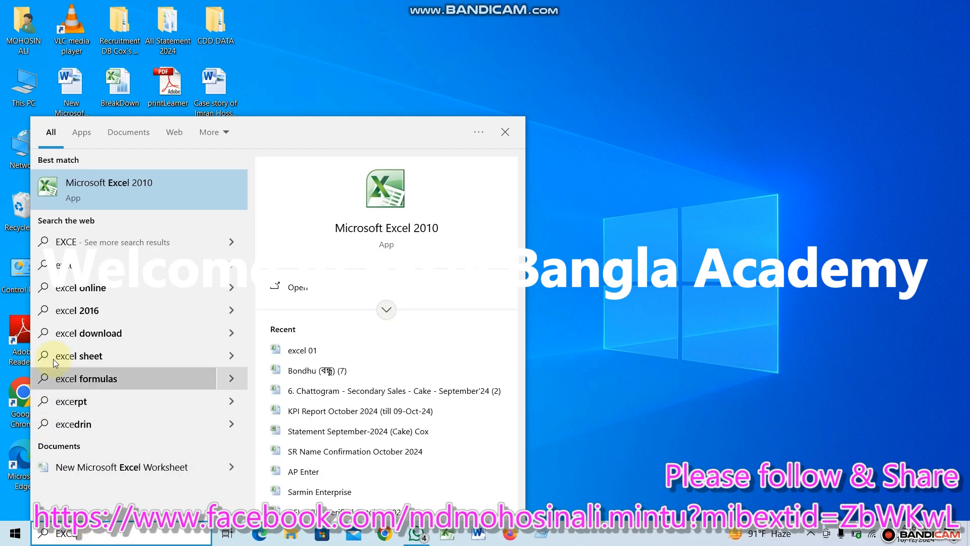
left_click(142, 194)
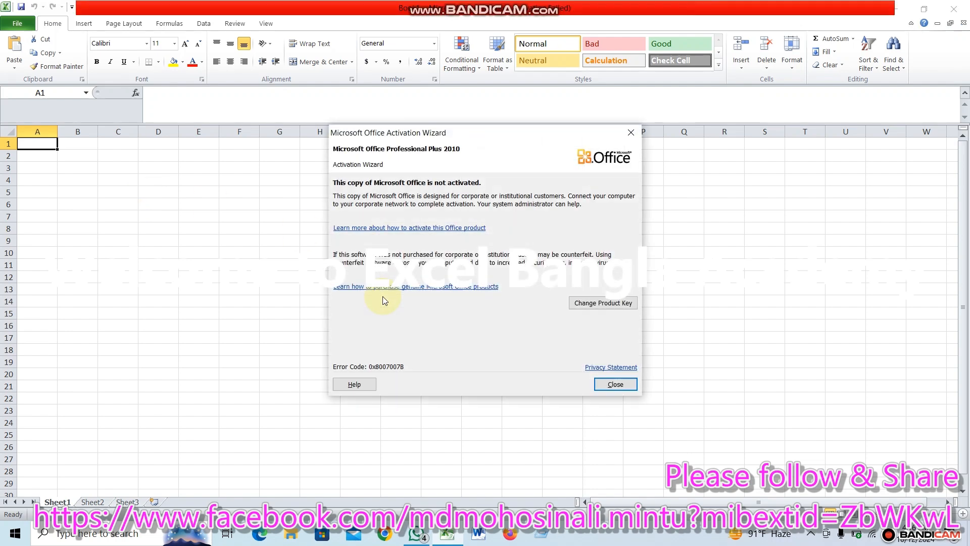
left_click(632, 131)
key("ctrl+shift+equal")
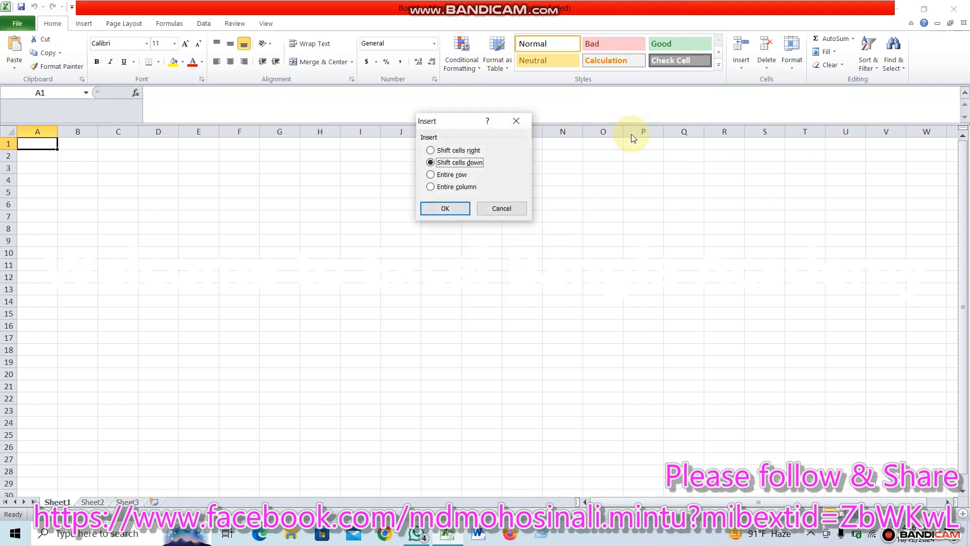
left_click(515, 123)
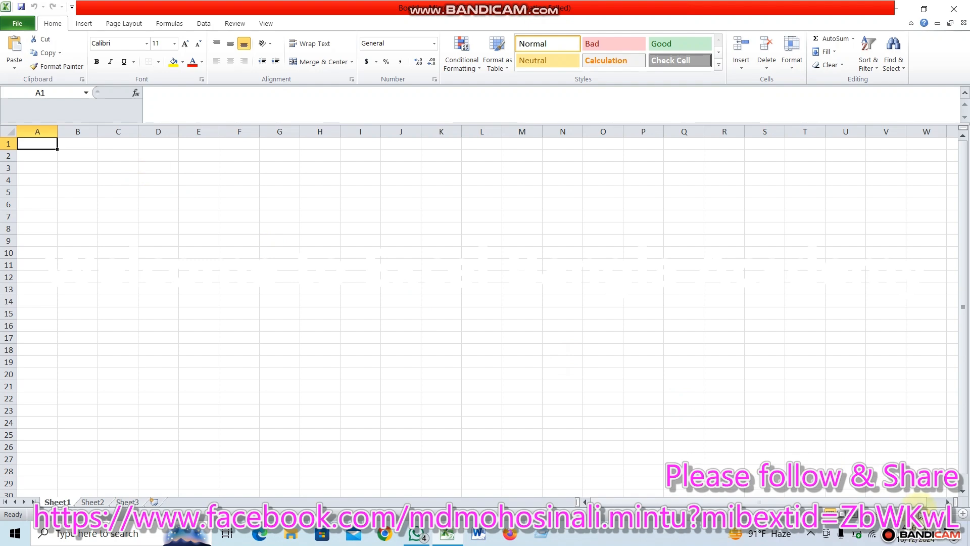
Enter the column header Name in cell A1 of the blank Sheet1.
left_click_drag(925, 514, 940, 514)
left_click(500, 362)
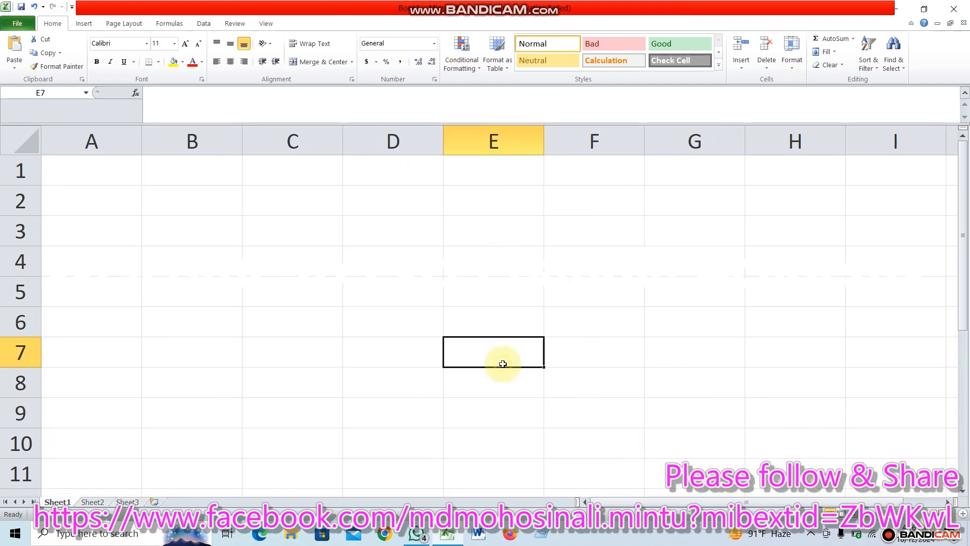
left_click(111, 169)
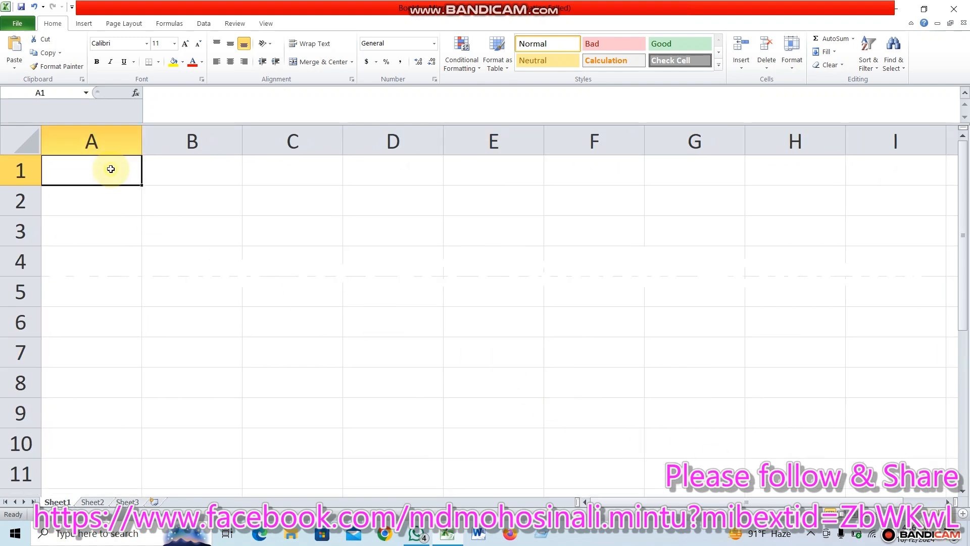
type("Na,")
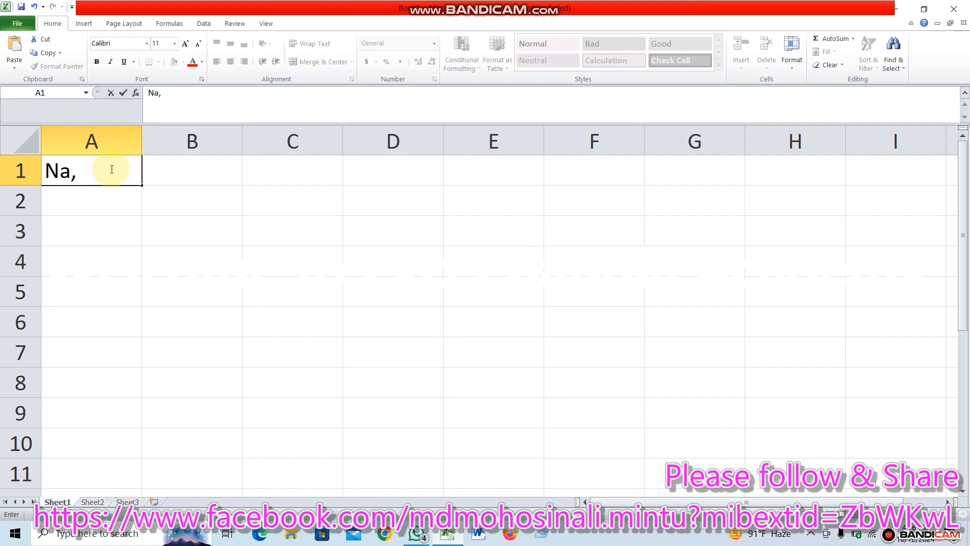
key("BackSpace")
type("me")
key("Return")
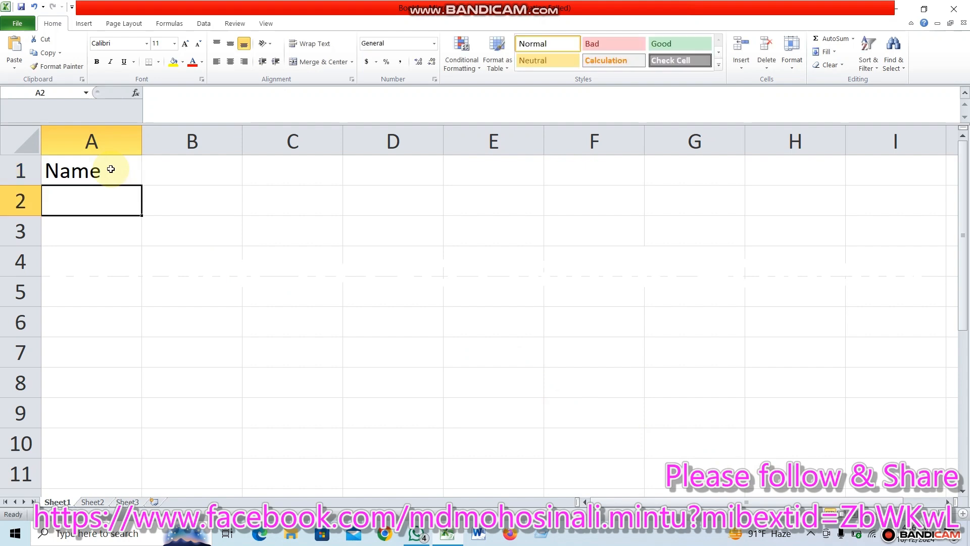
Enter the column headers Target in cell B1 and Ach in cell C1.
left_click(183, 165)
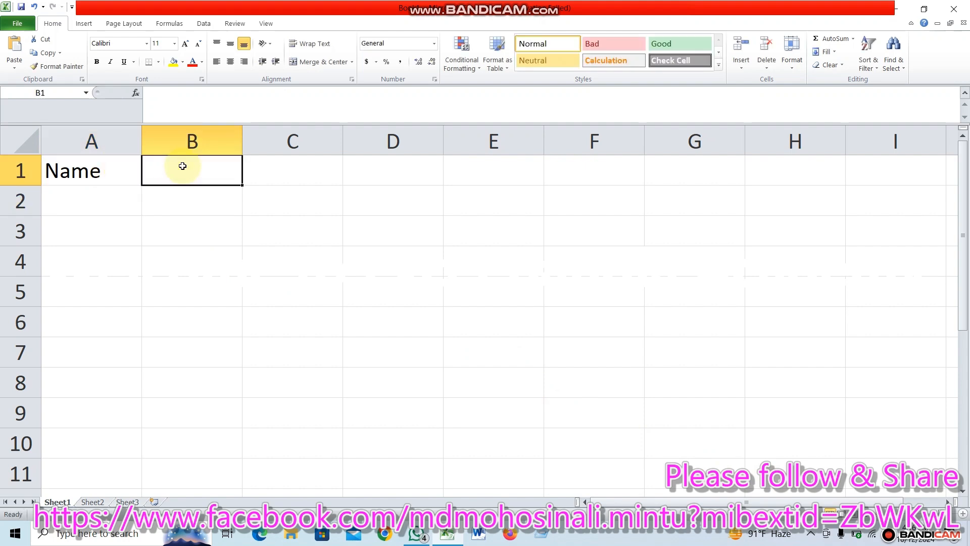
type("Target")
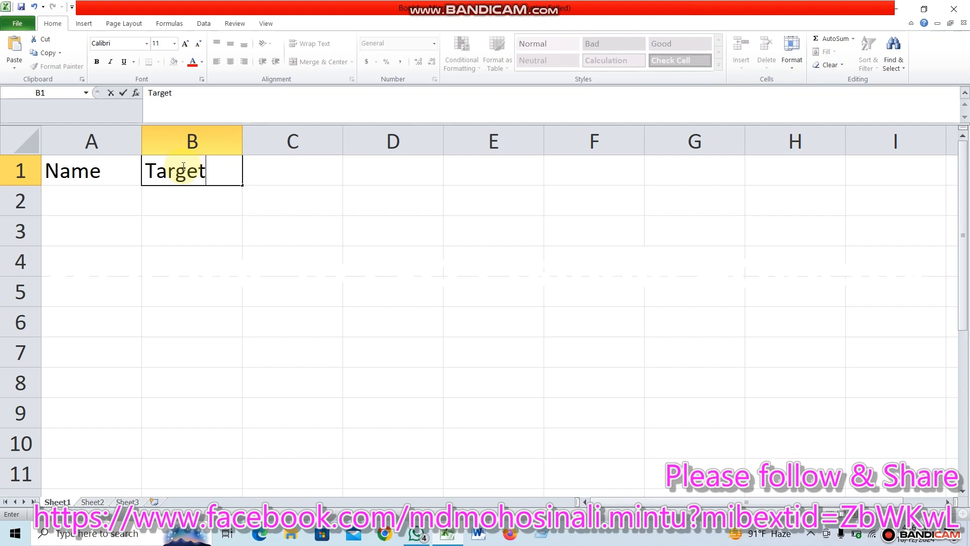
key("Tab")
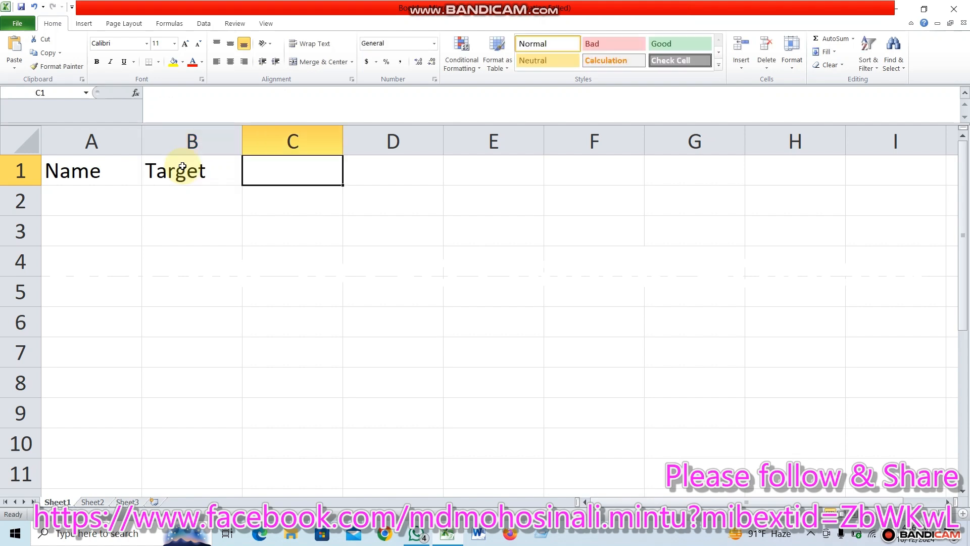
type("Ach")
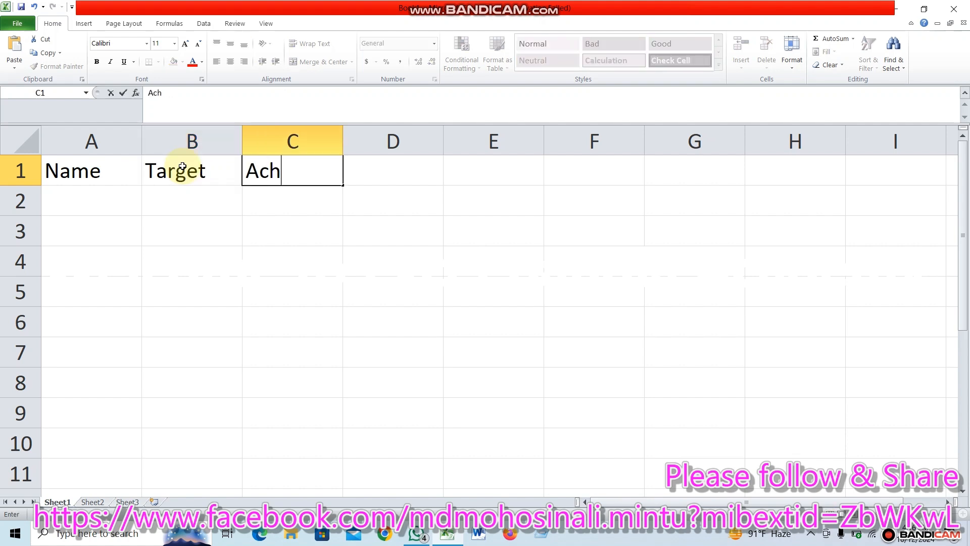
key("Tab")
Enter % as the column header in cell D1.
type("Valu")
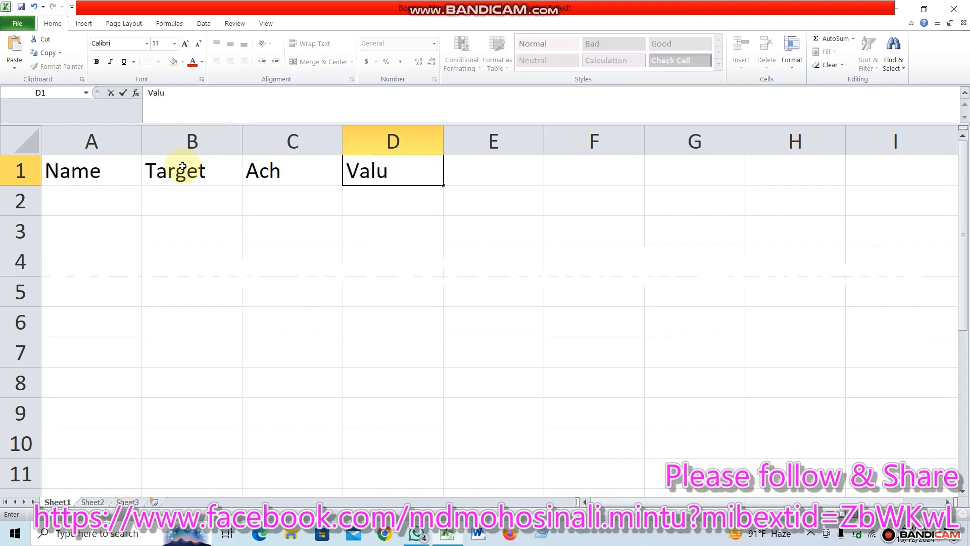
type("e")
key("BackSpace")
key("BackSpace")
key("BackSpace")
key("BackSpace")
key("BackSpace")
type("%")
key("Tab")
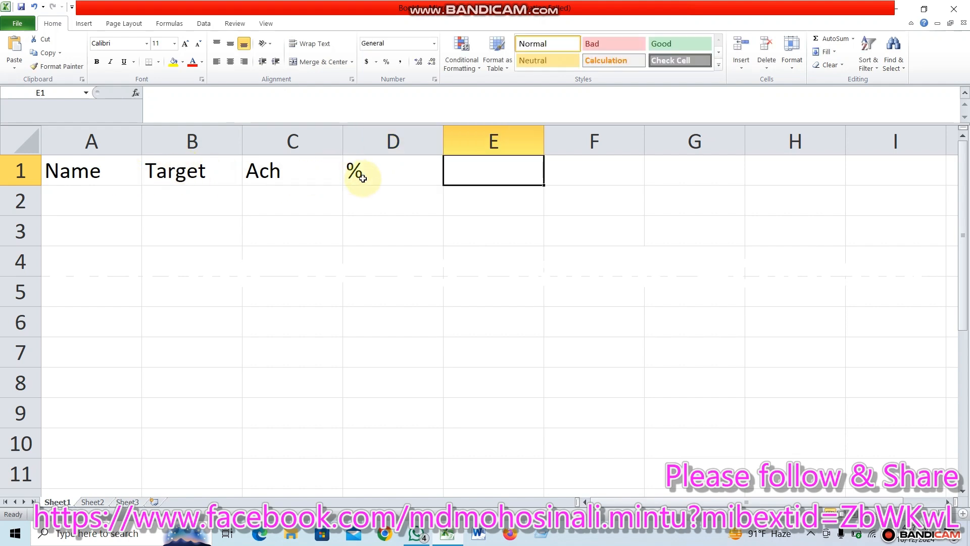
Fill the header cells A1:D1 with a yellow background.
left_click(91, 170)
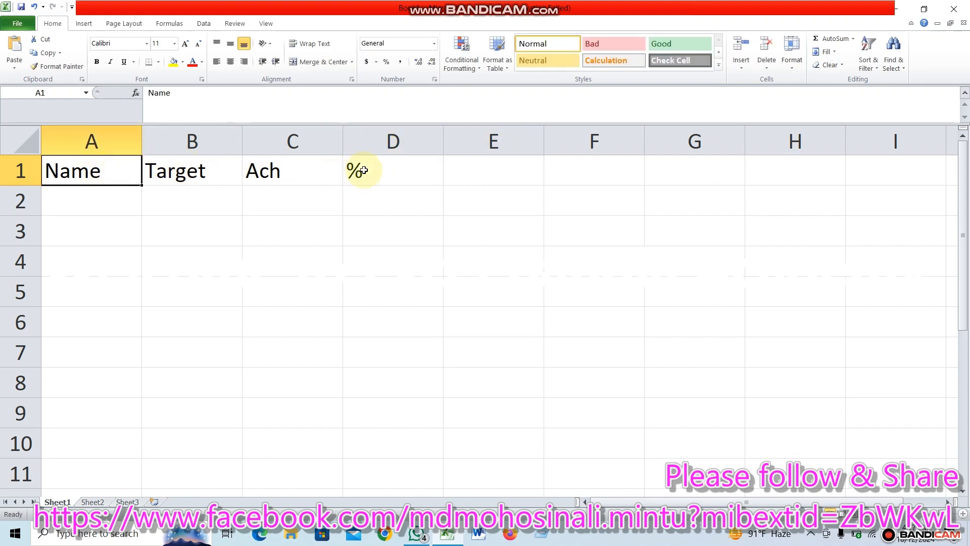
left_click(275, 219)
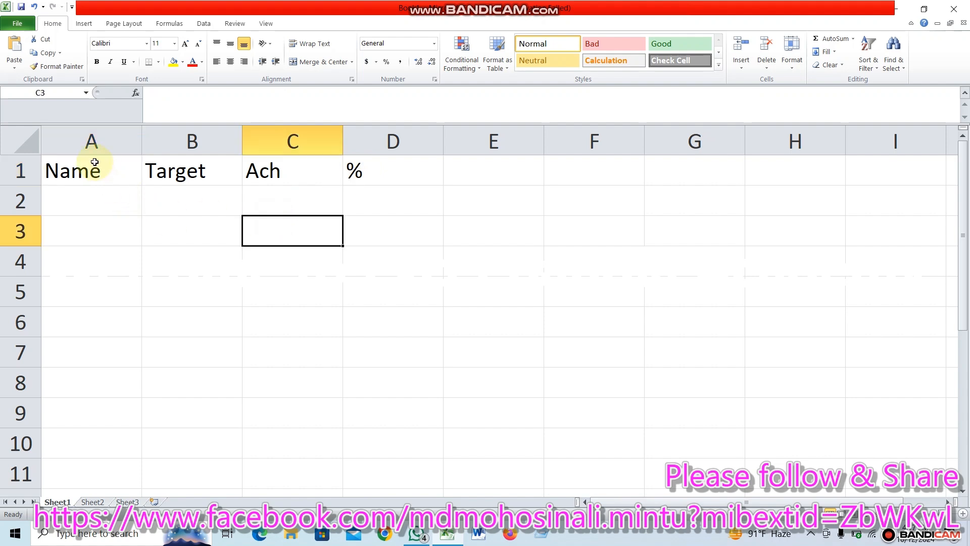
left_click_drag(96, 166, 380, 165)
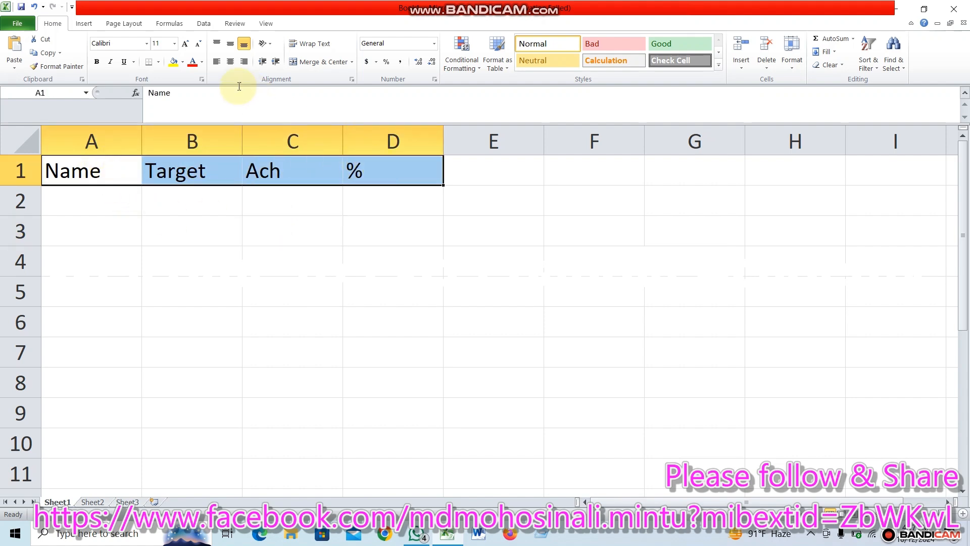
left_click(173, 61)
left_click(511, 296)
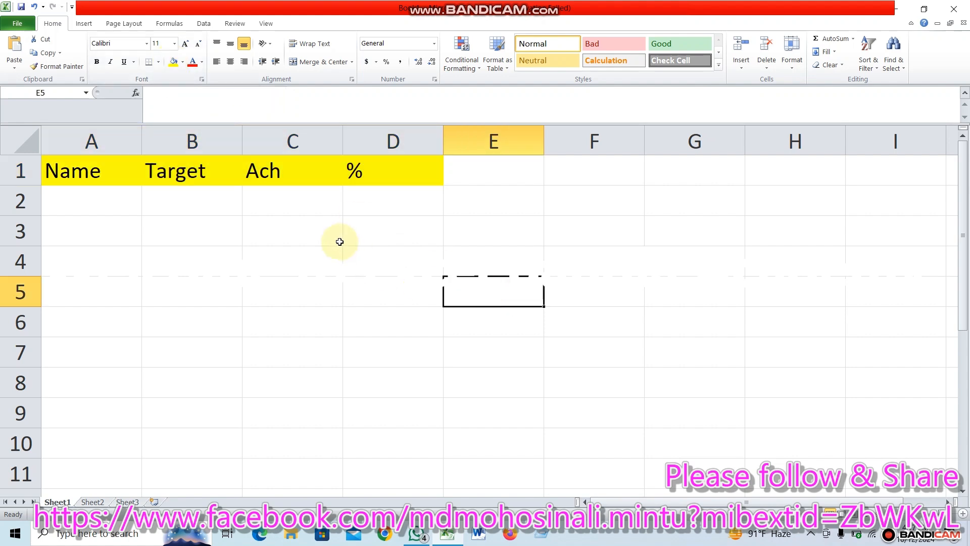
Align the text of header cells A1:D1 to the middle vertically.
left_click_drag(96, 171, 391, 182)
left_click(230, 45)
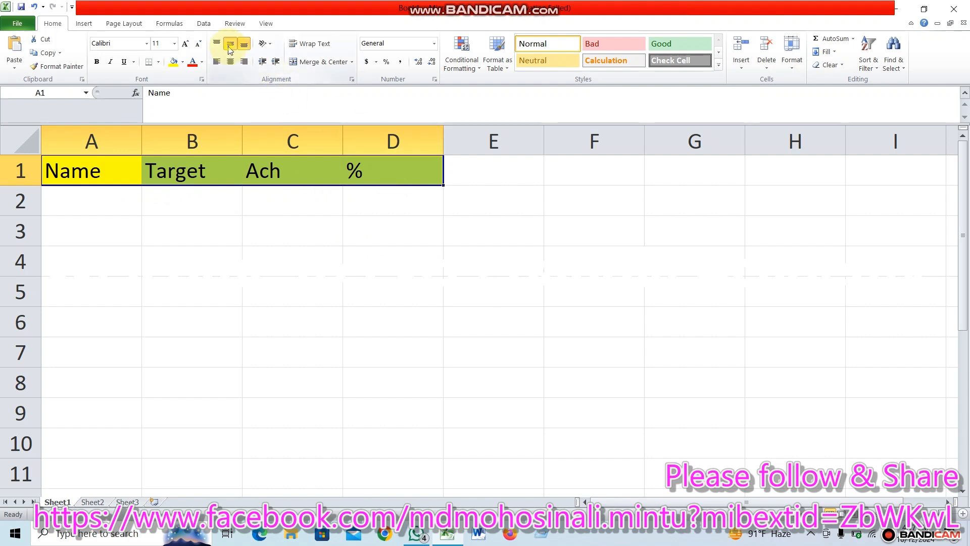
Center the text of header cells A1:D1 horizontally.
left_click(231, 63)
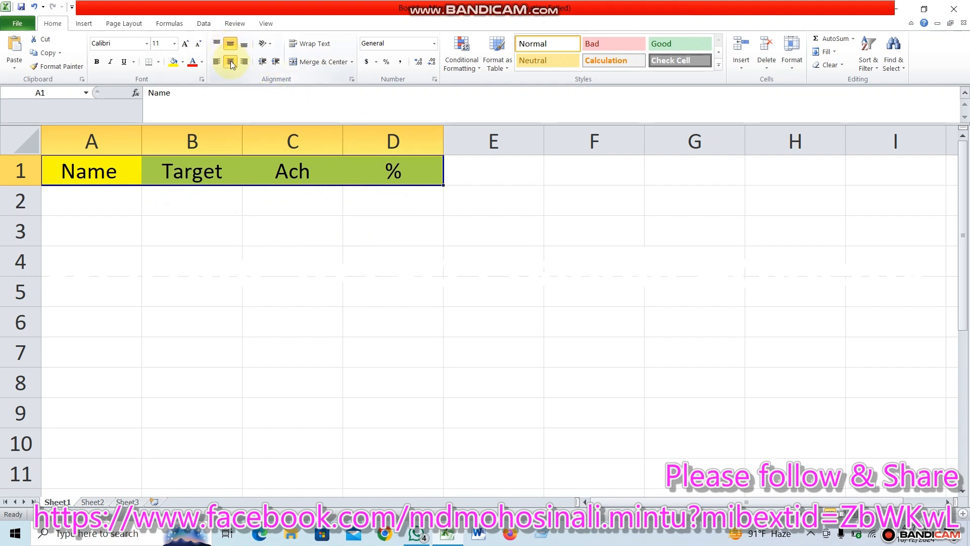
left_click(545, 253)
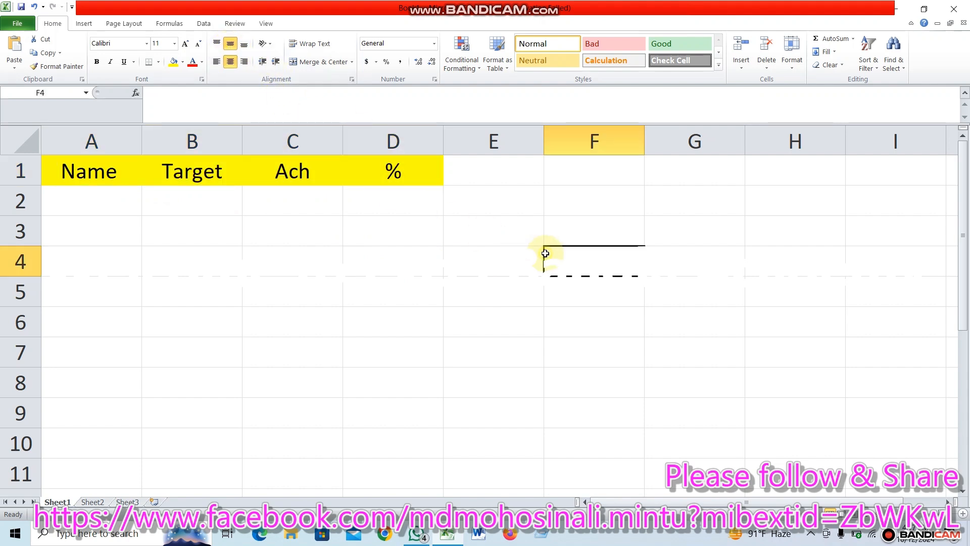
Enter the first three people's names in cells A2 to A4 of the Name column.
left_click(84, 200)
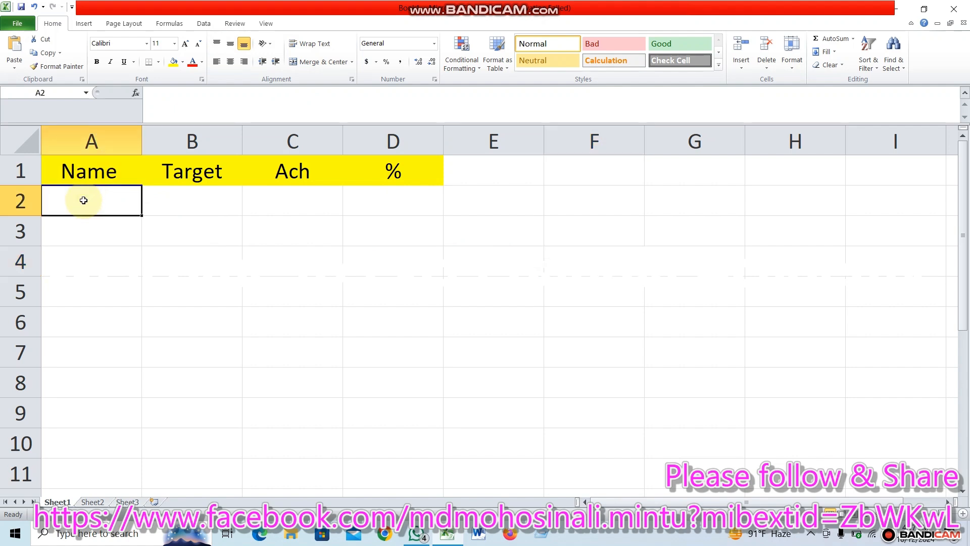
type("Sakil")
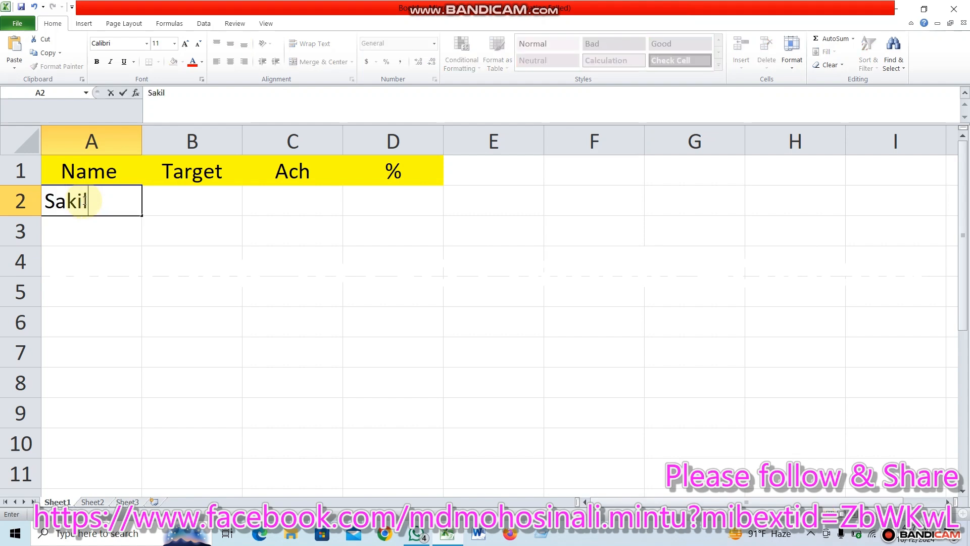
key("Return")
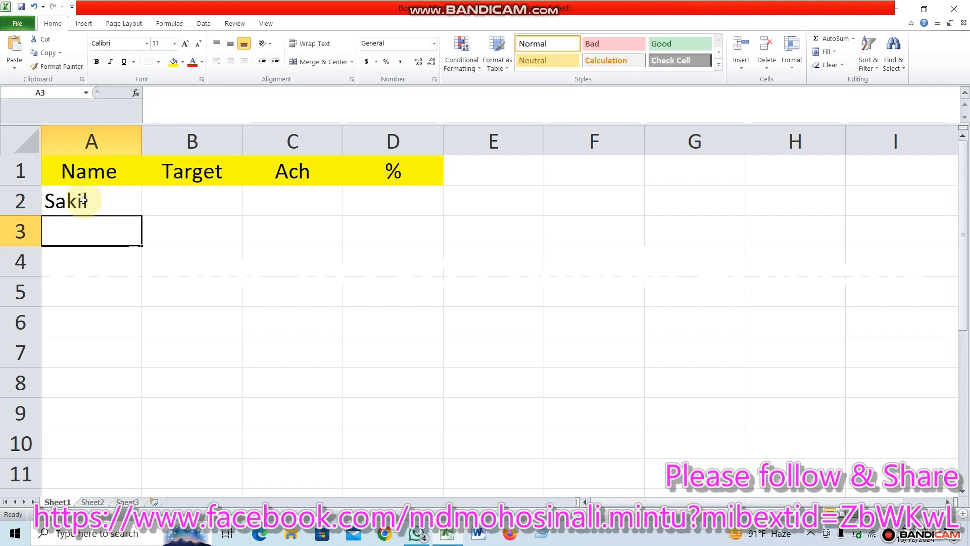
type("Amir")
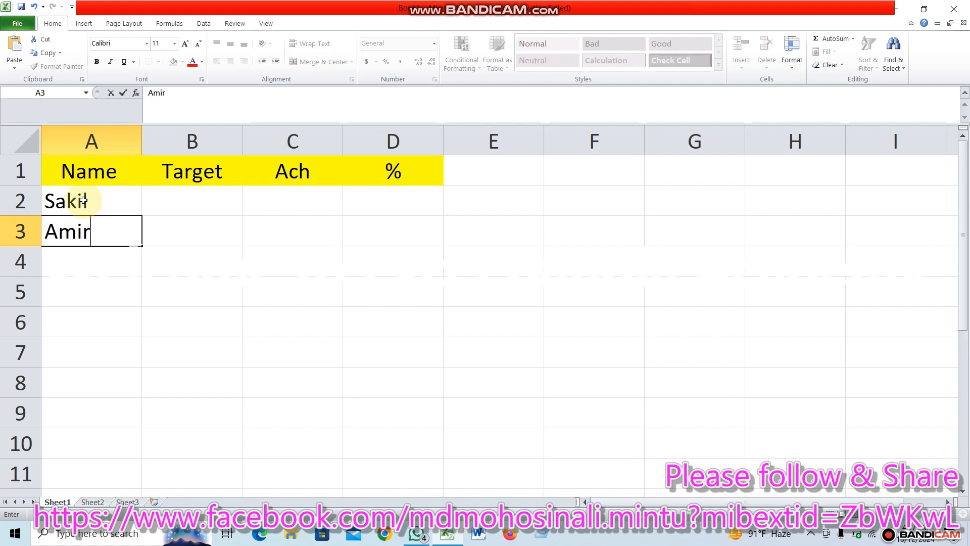
key("Return")
type("He")
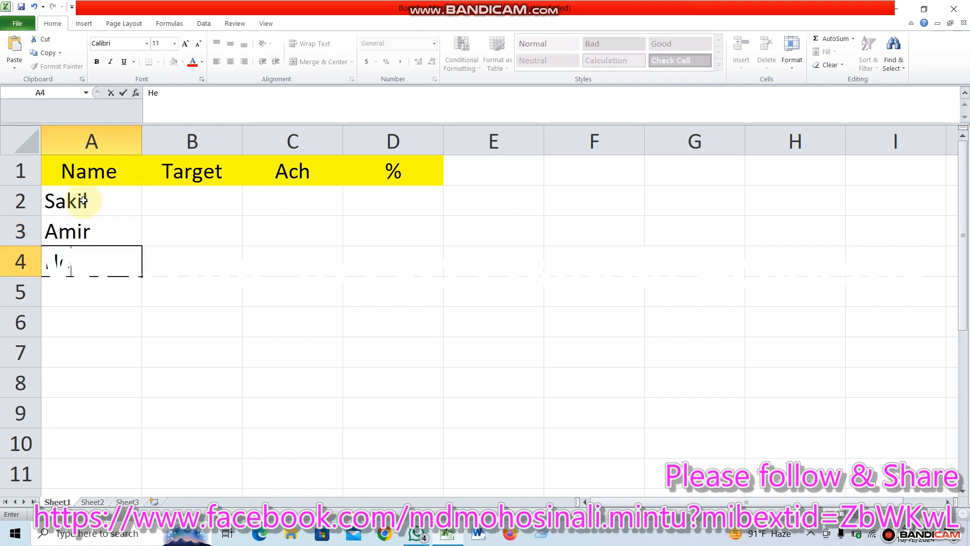
type("pajur")
key("Return")
Enter the fourth and fifth people's names in cells A5 and A6.
type("Sa")
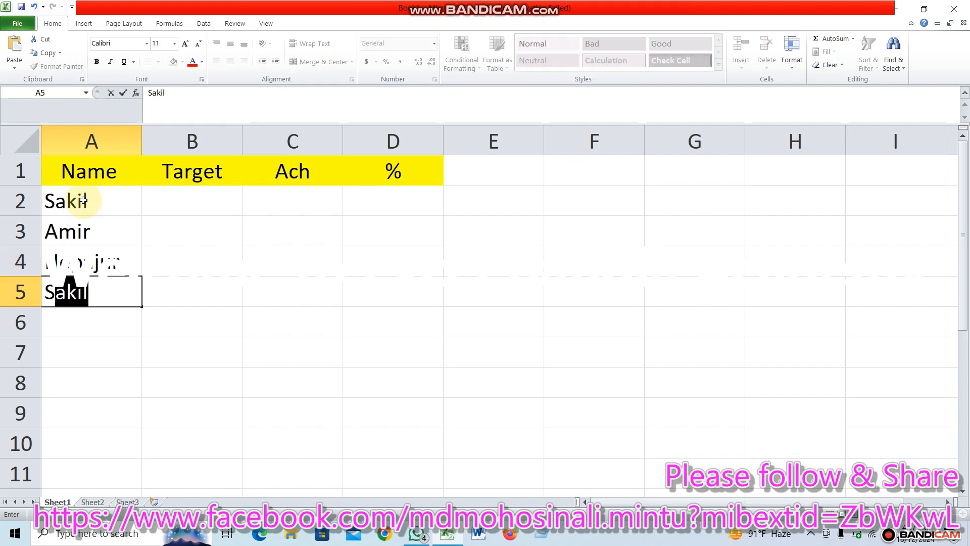
type("o")
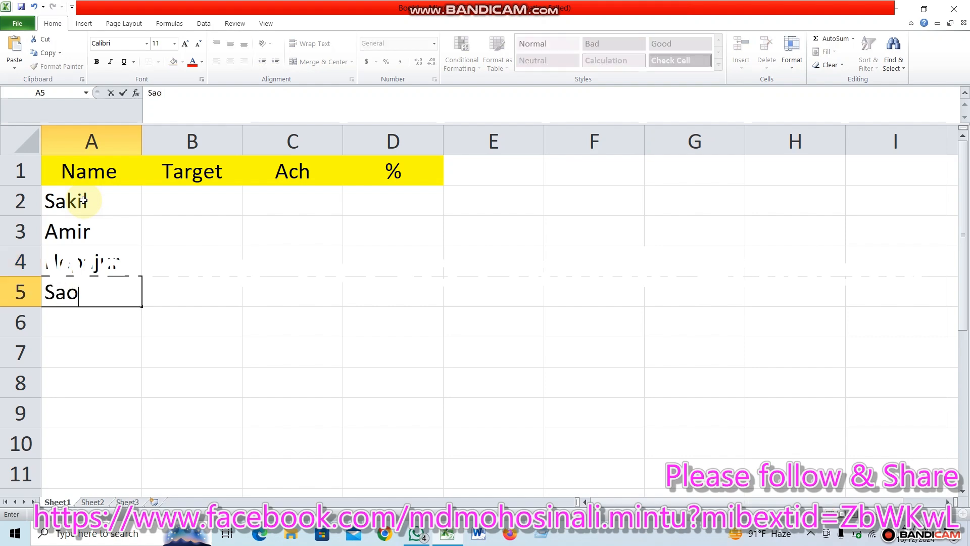
key("BackSpace")
type("iful")
key("Return")
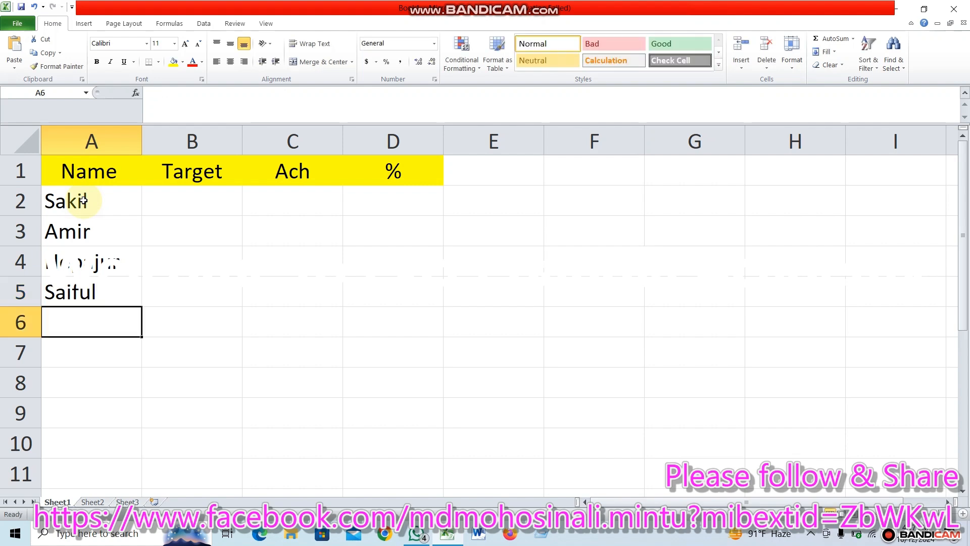
type("A")
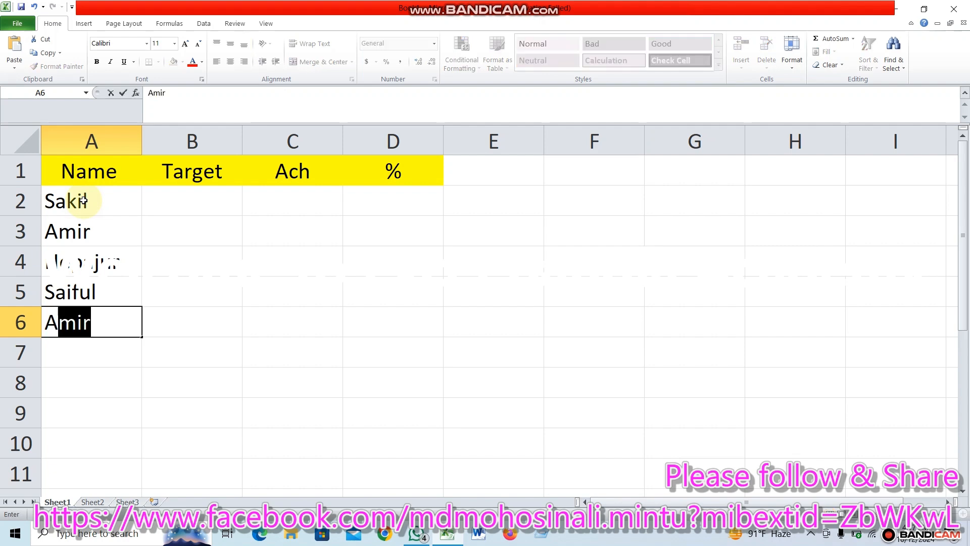
type("b.Razza")
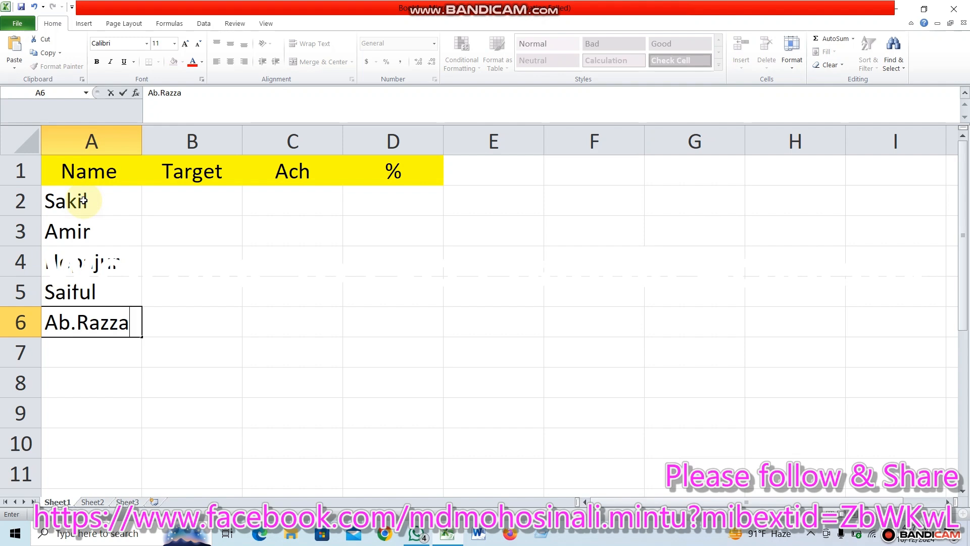
type("k")
key("Tab")
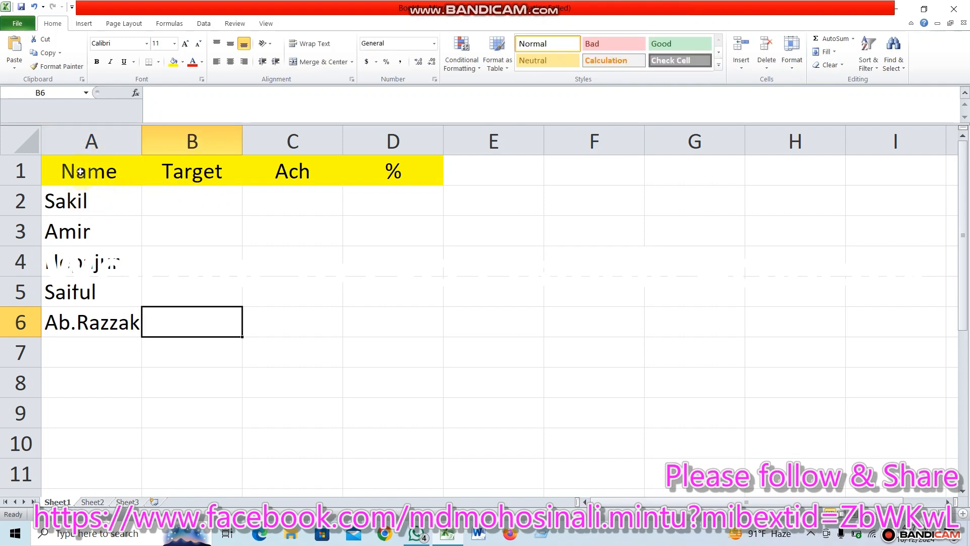
Apply All Borders to the table range A1:D6.
left_click_drag(83, 172, 402, 318)
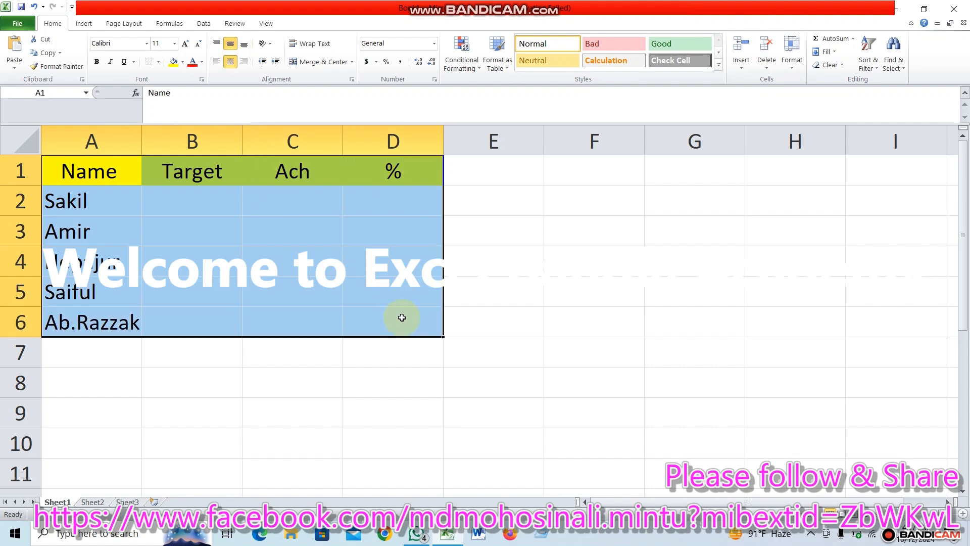
left_click(159, 66)
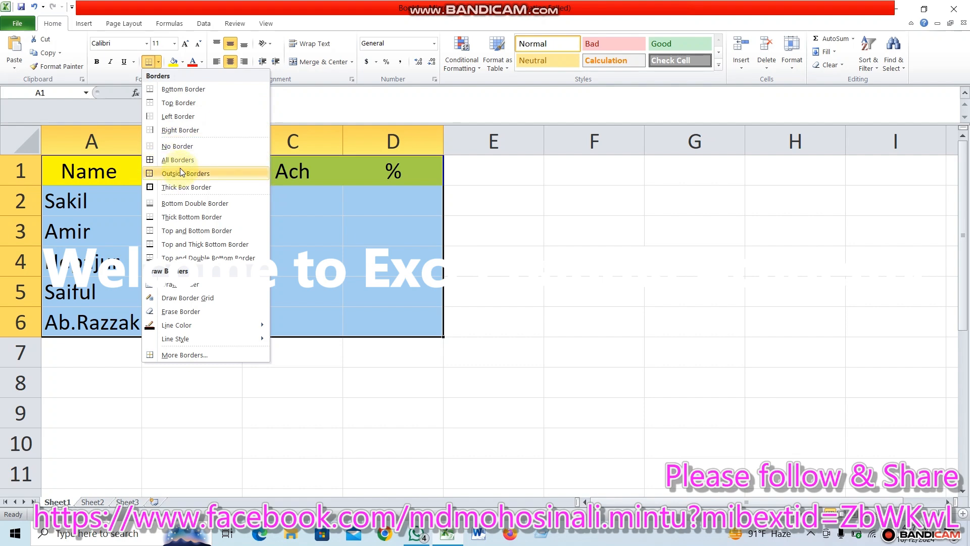
left_click(177, 160)
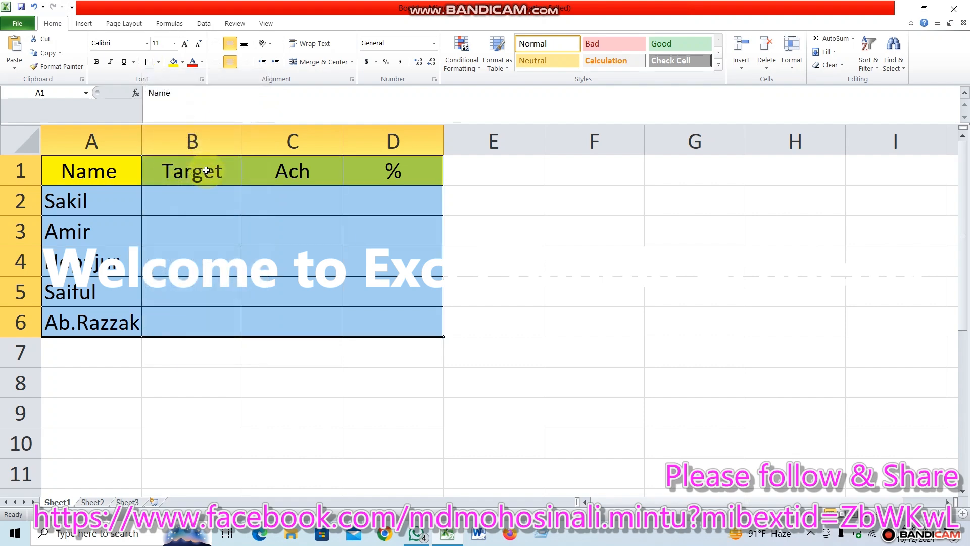
left_click(580, 323)
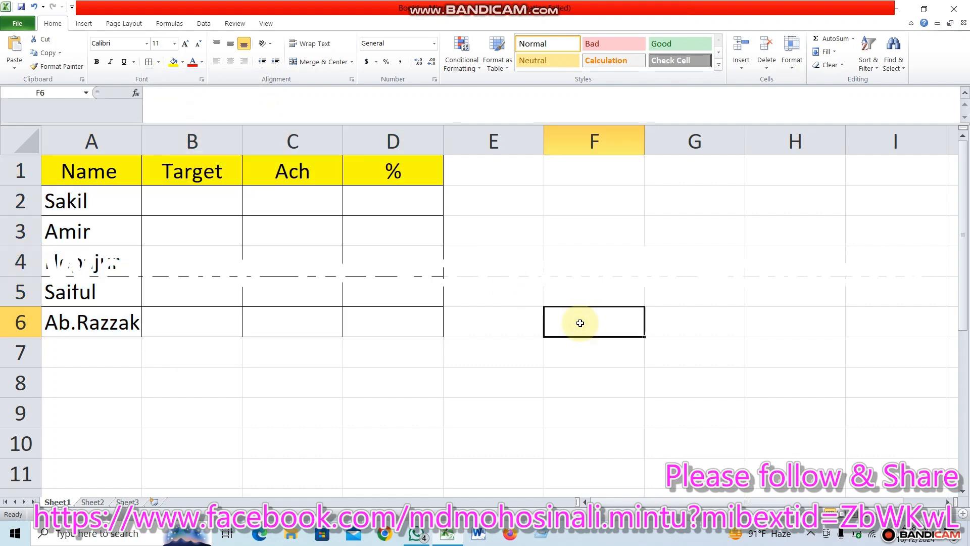
Enter the Target values 375000 in B2, 375000 in B3 and 25000 in B4.
left_click(186, 201)
type("375000")
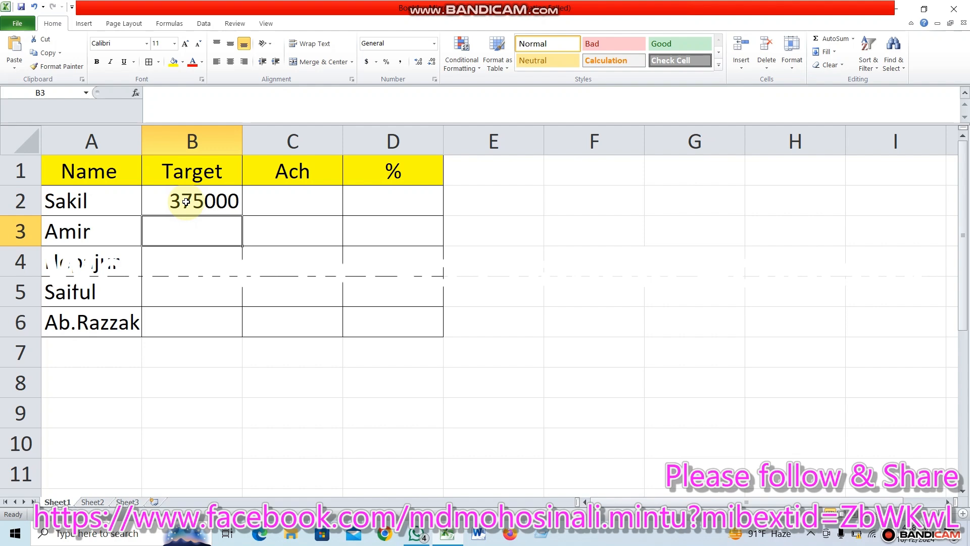
type("375000")
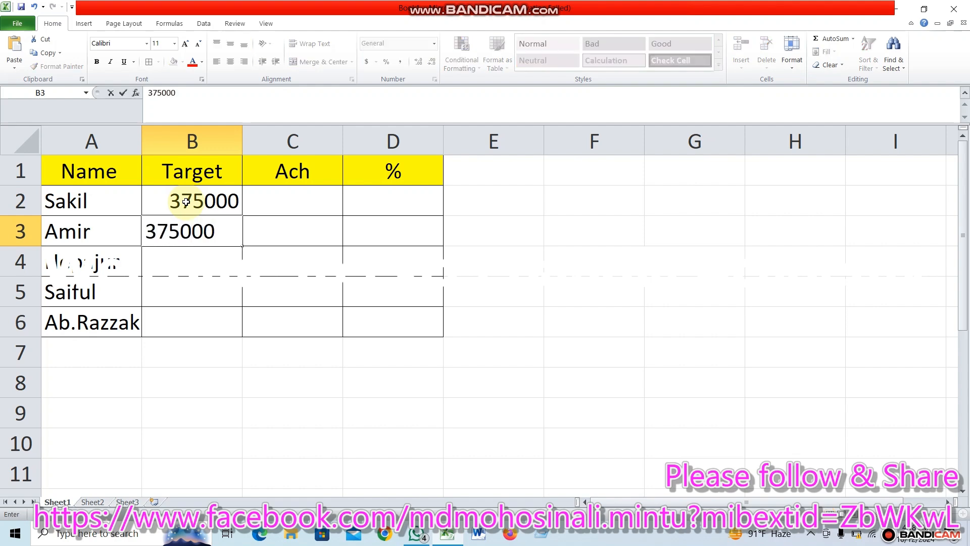
key("Return")
type("25000")
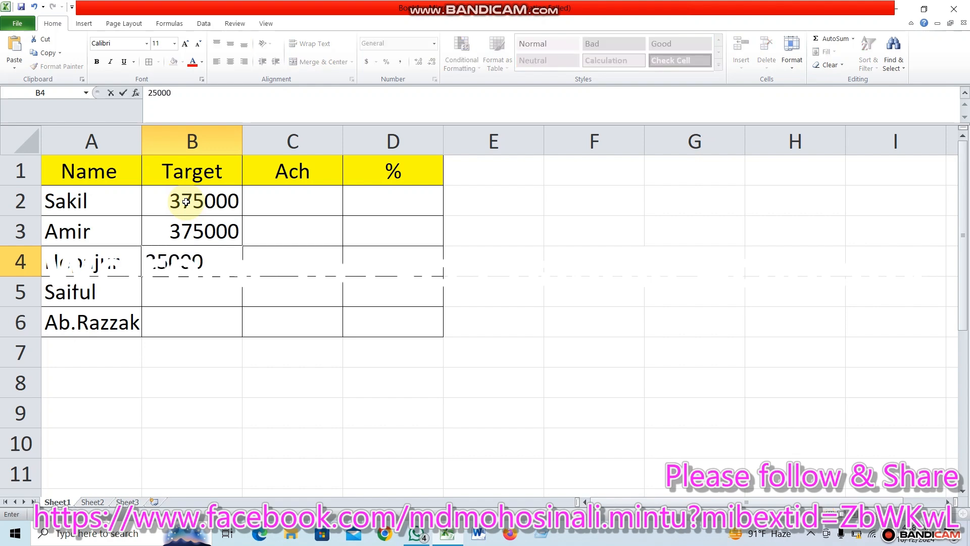
key("Return")
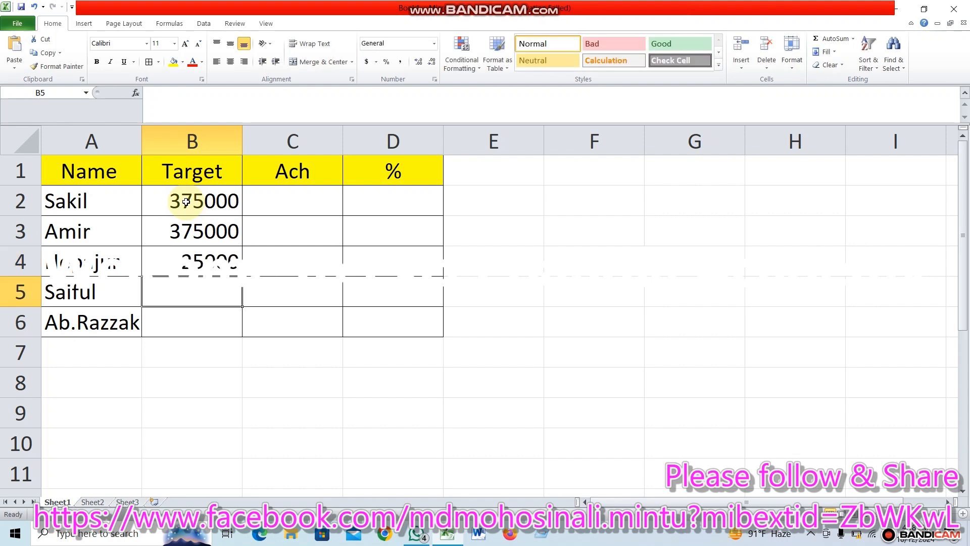